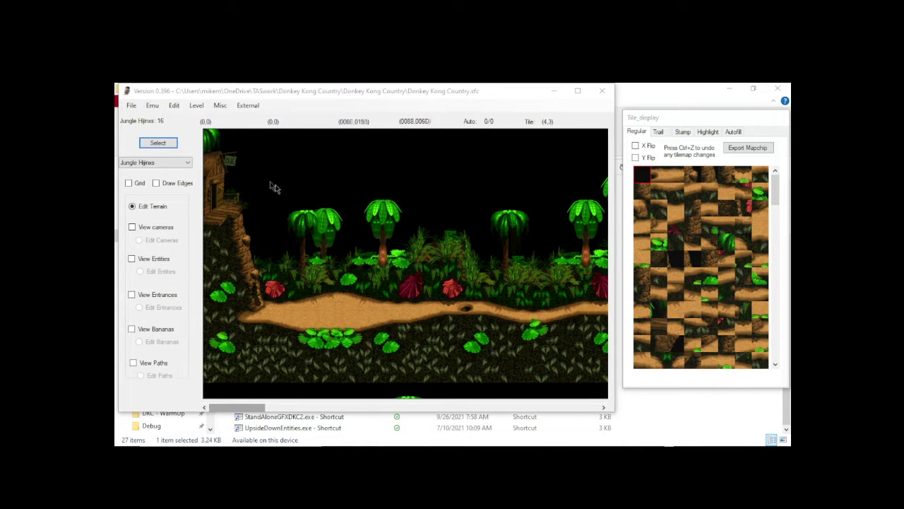
Try painting blank tiles from the palm tree down across the path, and undo all of the tile changes
left_click(283, 141)
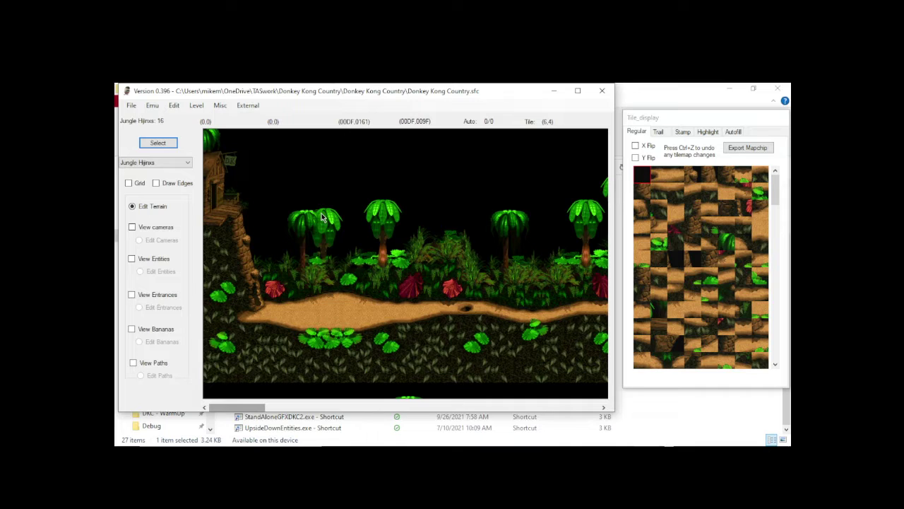
mouse_move(323, 220)
left_mouse_down()
mouse_move(363, 319)
mouse_move(434, 334)
mouse_move(426, 308)
left_mouse_up()
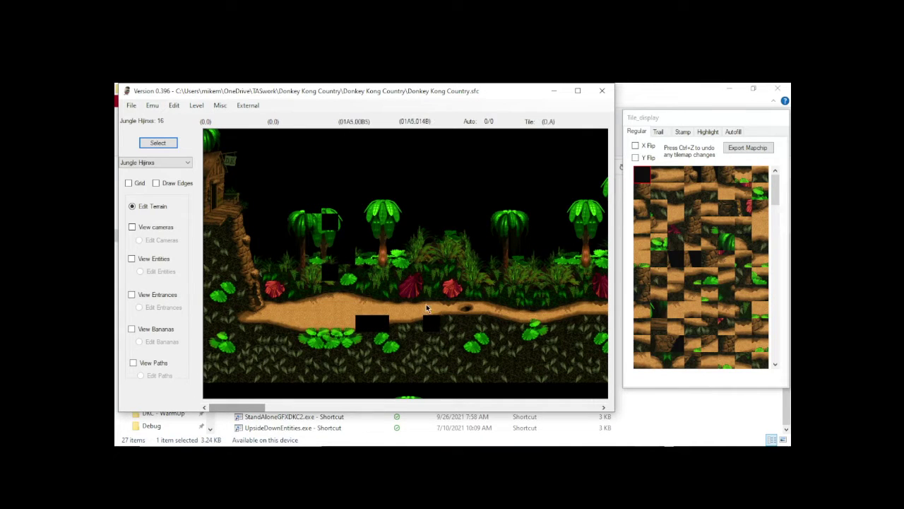
key("ctrl+z")
key("ctrl+z")
key("ctrl+z")
key("ctrl+z")
key("ctrl+z")
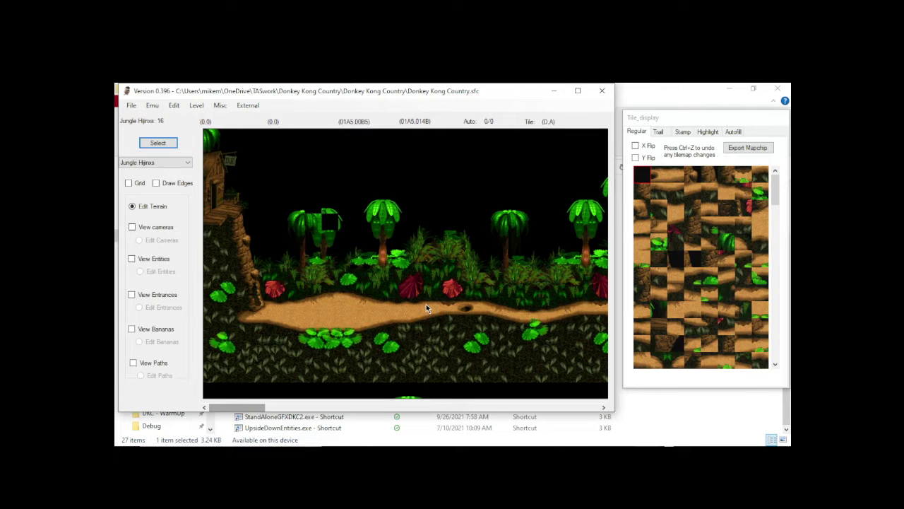
key("ctrl+z")
key("ctrl+z")
Copy the rectangular terrain block around the steep path drop-off beside the lone palm, further along the level
left_click(707, 132)
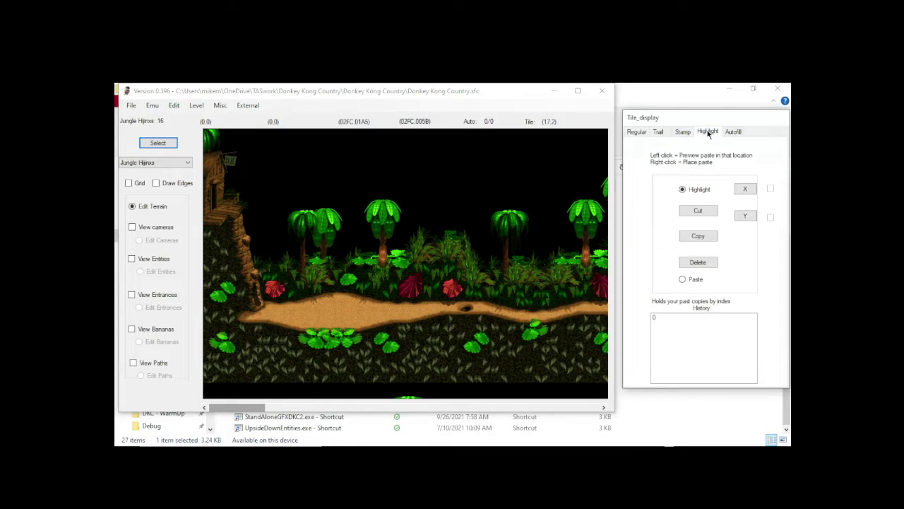
scroll(439, 270, "right", 3)
scroll(439, 270, "right", 10)
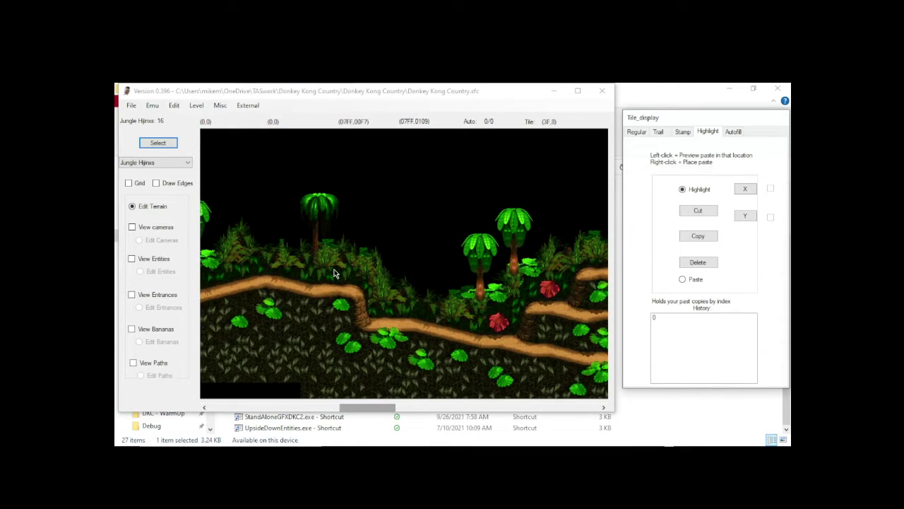
left_click(339, 279)
left_click_drag(339, 279, 396, 359)
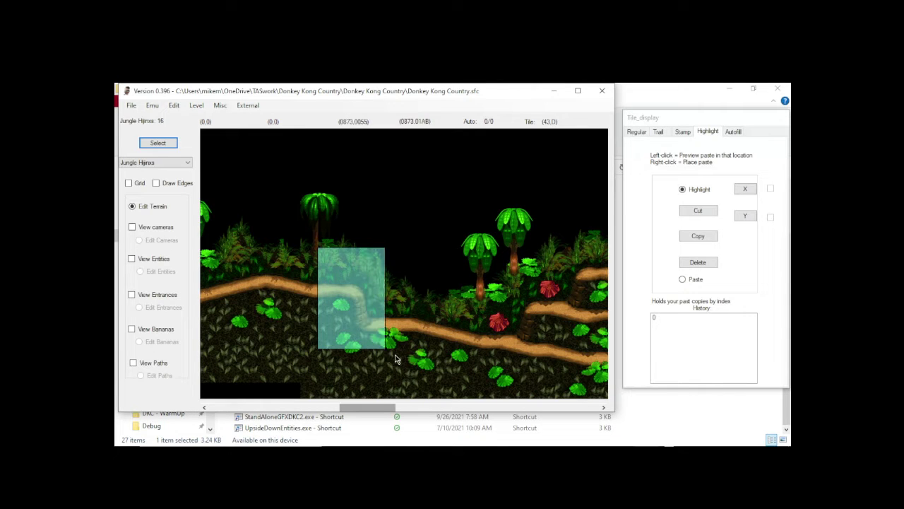
left_click(709, 241)
Paste the copied drop-off terrain onto the early path, just past the hole and below the dark palm tree
scroll(415, 308, "left", 5)
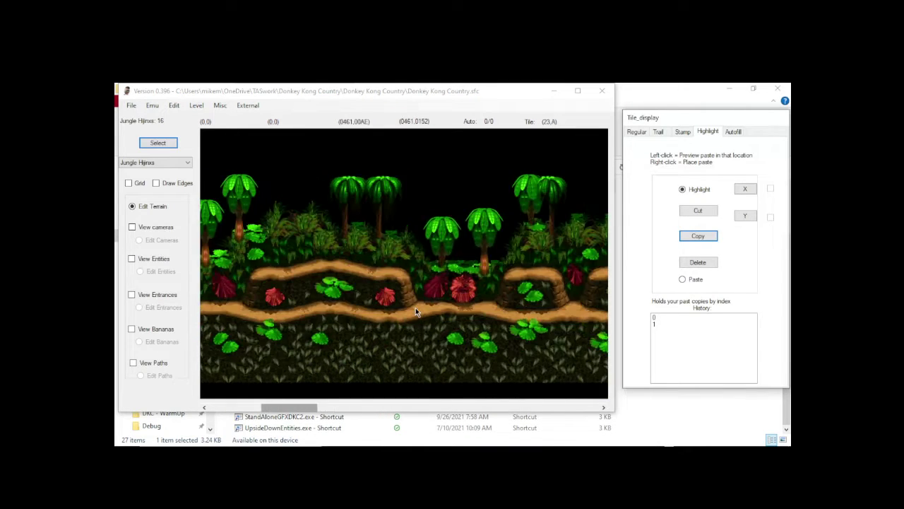
scroll(416, 311, "left", 5)
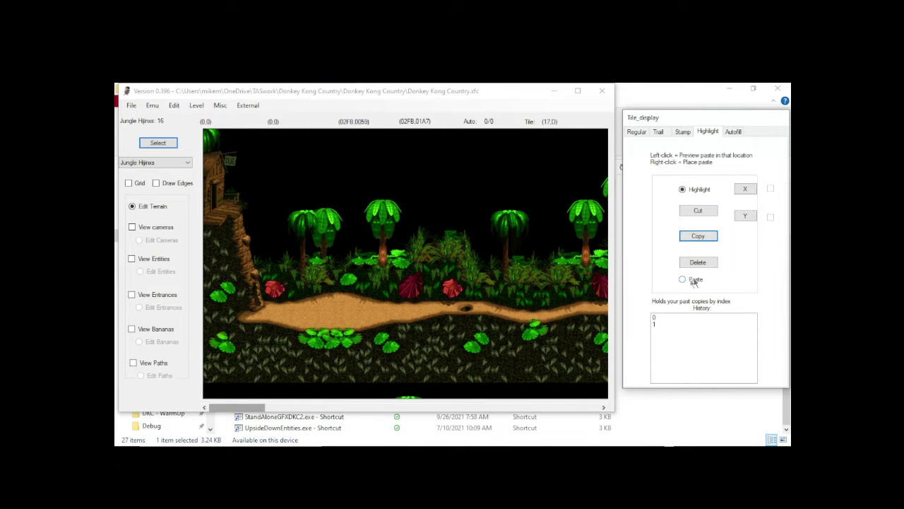
left_click(694, 281)
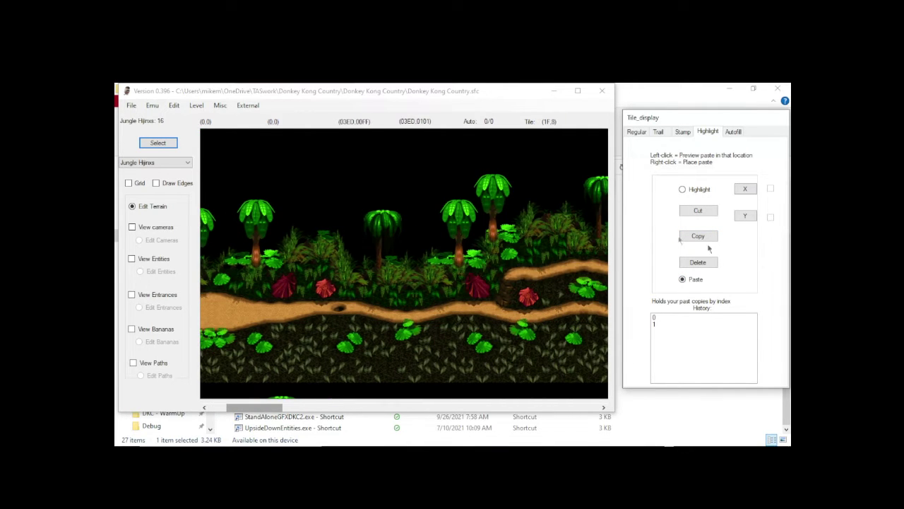
left_click(344, 250)
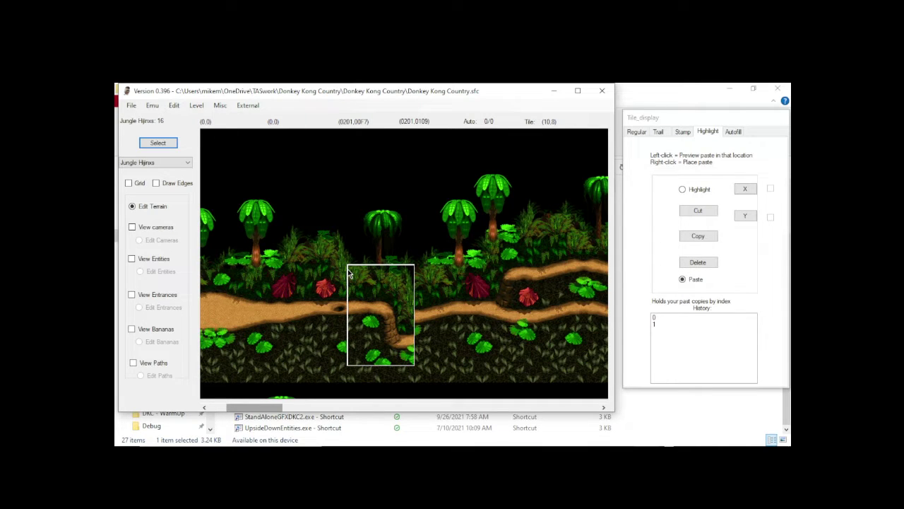
right_click(348, 272)
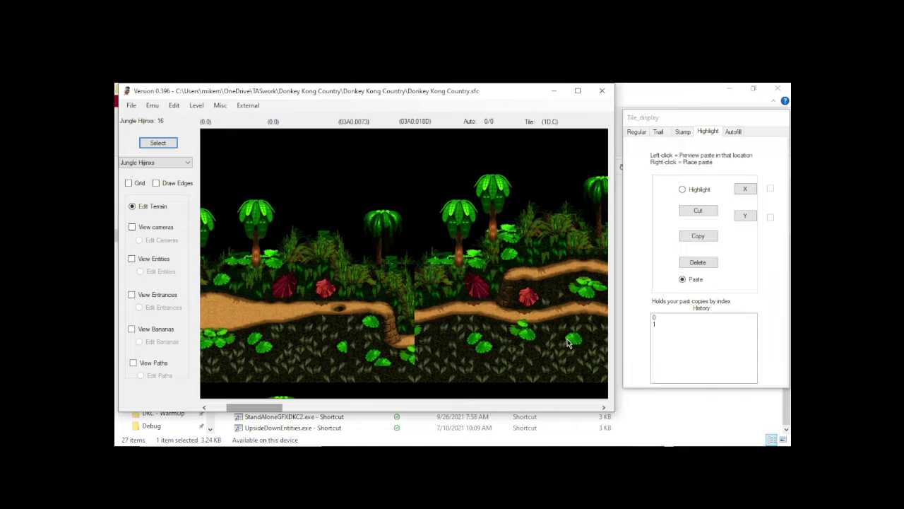
Copy the terrain block containing the whole raised mound just past the pasted drop-off
scroll(569, 343, "down", 2)
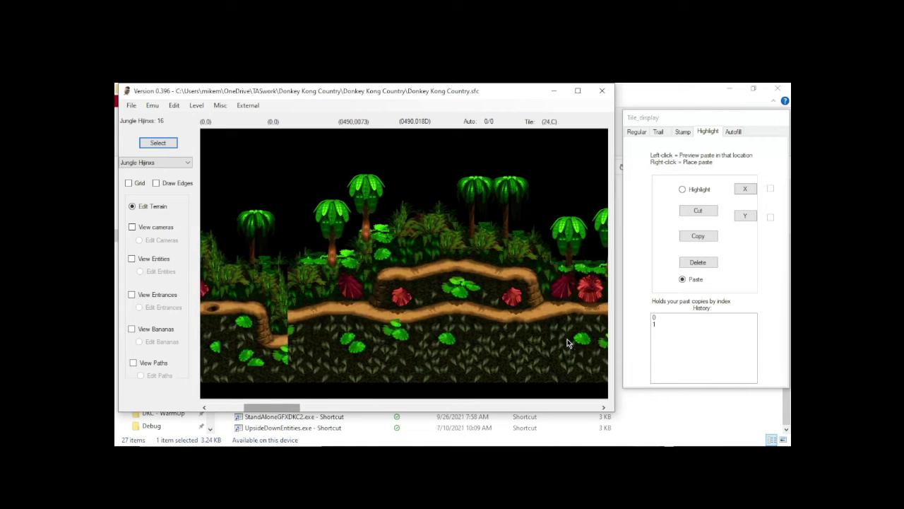
left_click(682, 189)
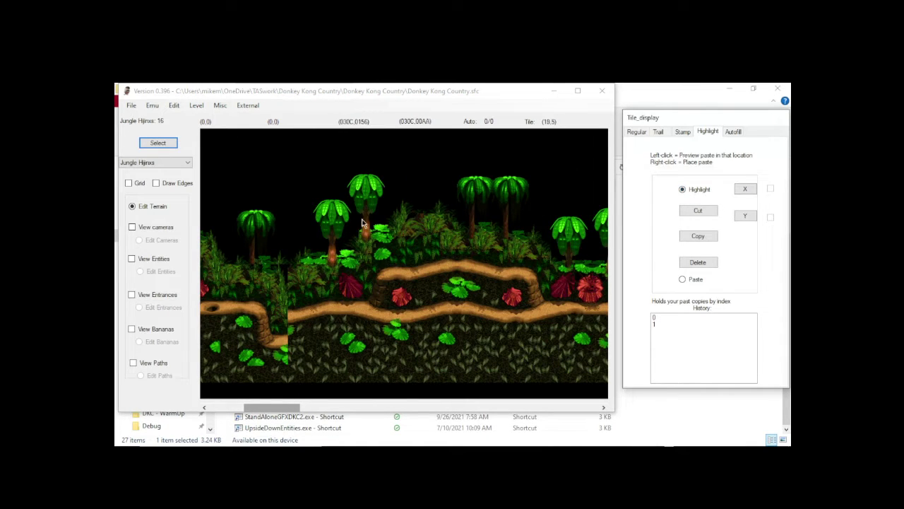
left_click_drag(359, 216, 578, 336)
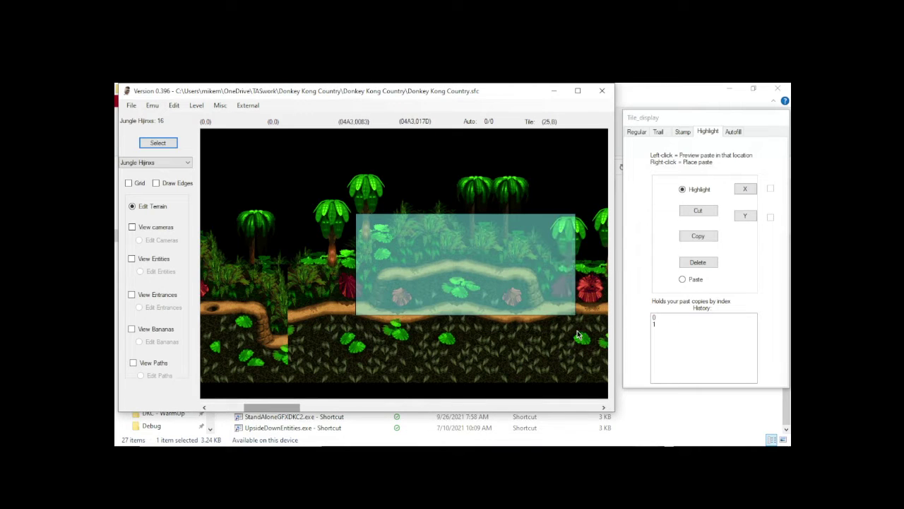
left_click(698, 236)
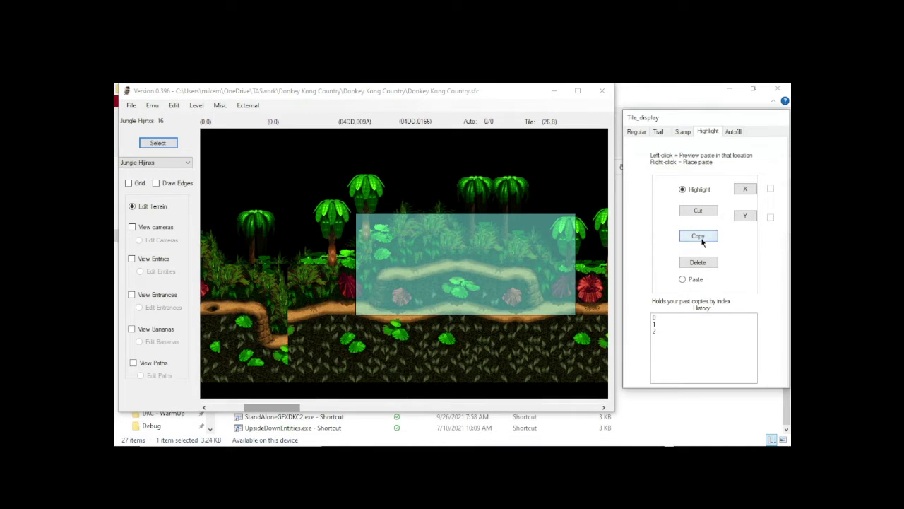
Paste the copied mound lower down so its path continues from the bottom of the drop-off
left_click(696, 281)
left_click_drag(280, 238, 302, 259)
right_click(302, 258)
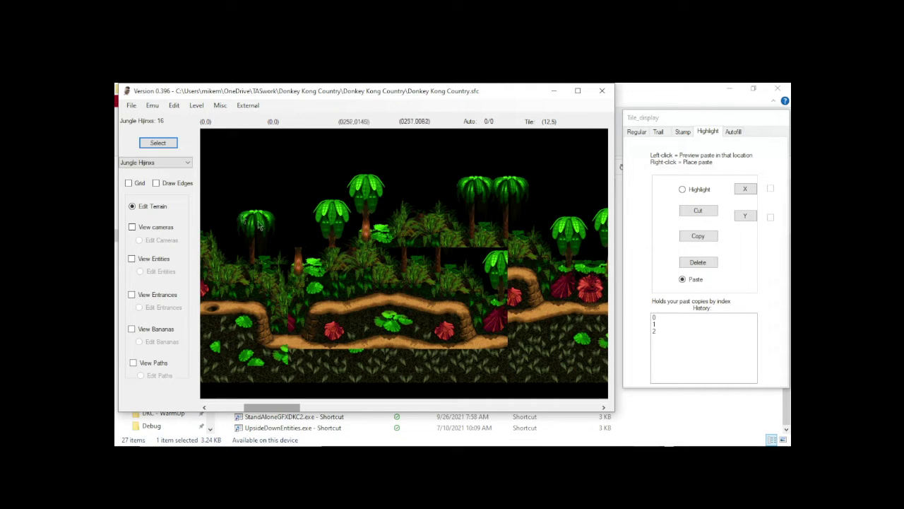
Show the cameras in edit mode and raise the bottom boundary of camera 2 to 7F
left_click(147, 227)
left_click(162, 242)
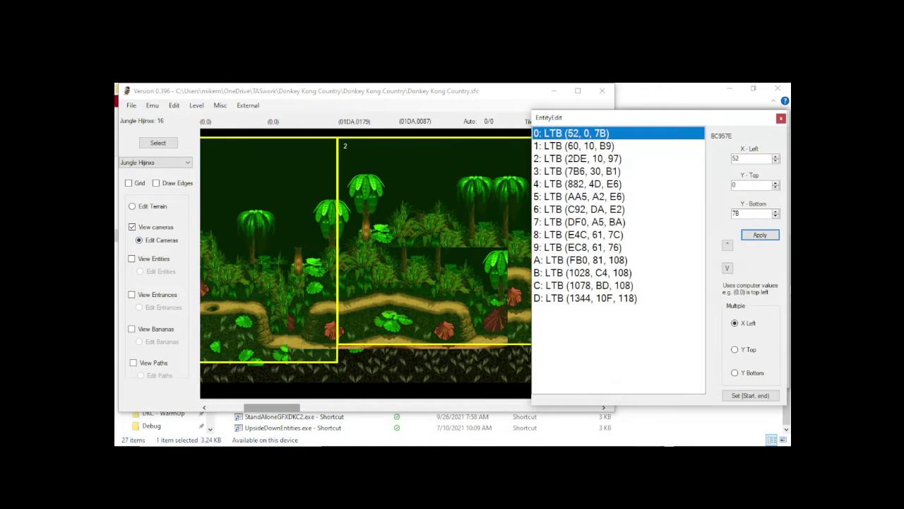
left_click(472, 347)
mouse_move(472, 346)
left_mouse_down()
mouse_move(480, 378)
mouse_move(471, 331)
left_mouse_up()
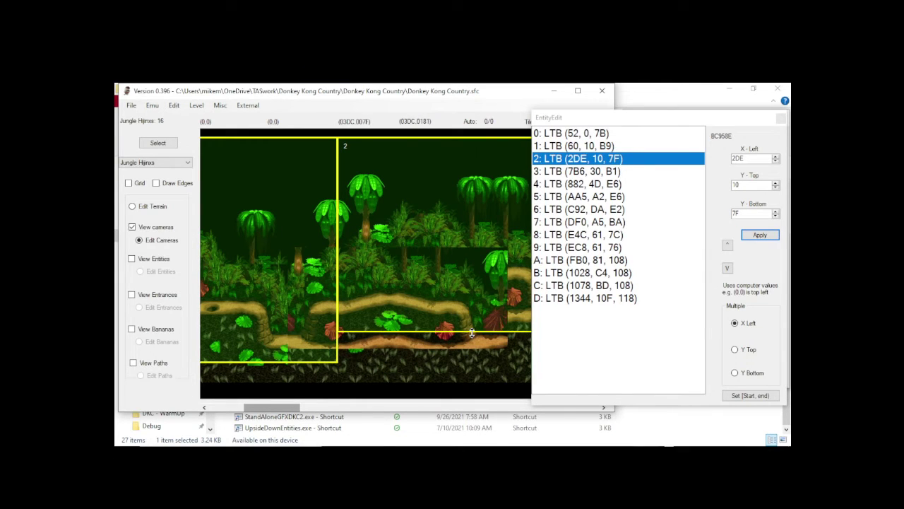
Clear the level's horizontal camera map and hide the camera overlay
left_click(198, 105)
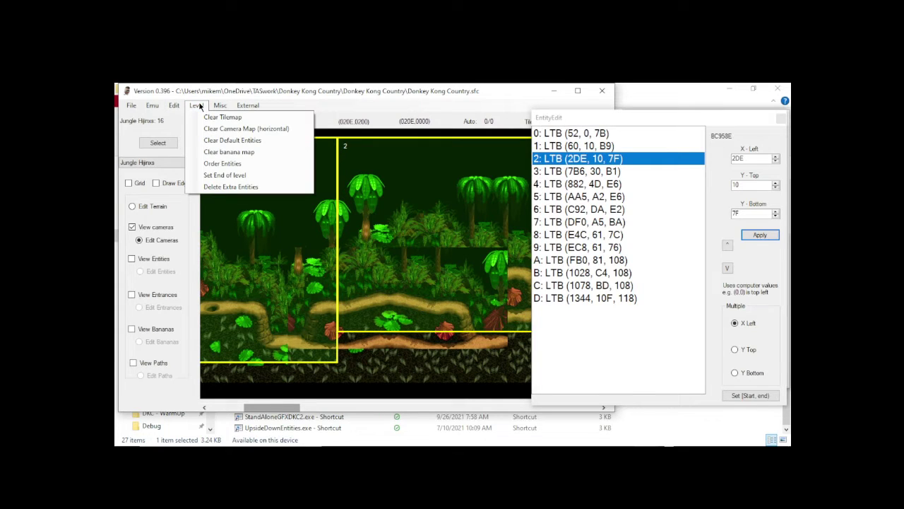
left_click(243, 129)
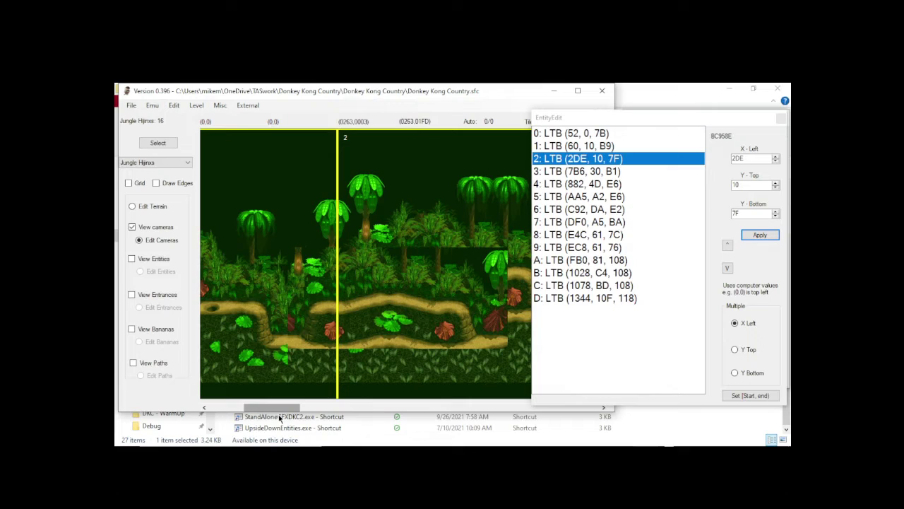
left_click_drag(271, 409, 256, 329)
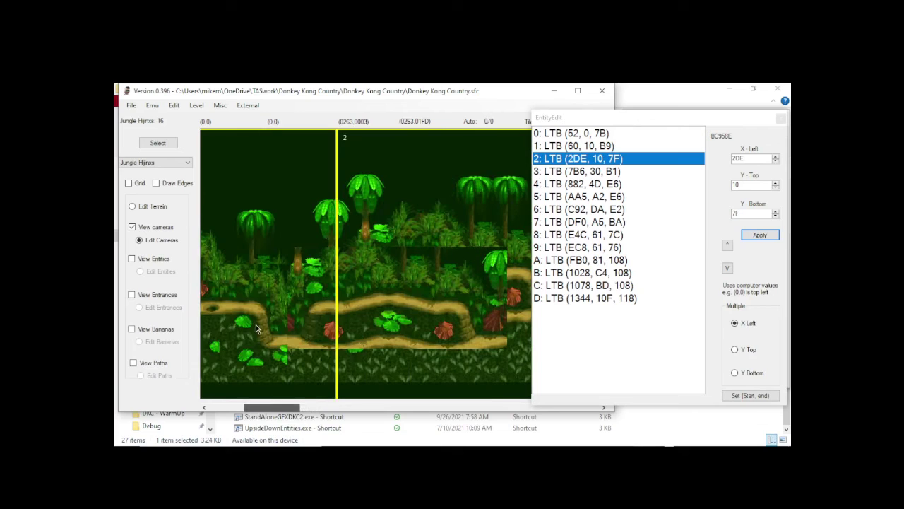
left_click(141, 227)
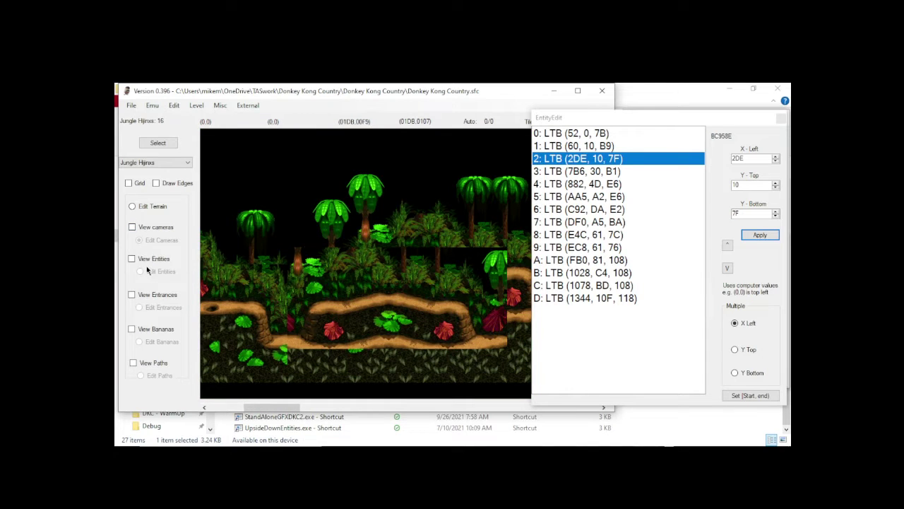
Show the entities in edit mode and move the green Kritter above the pasted mound to X 325, Y EF
left_click(156, 259)
left_click(161, 271)
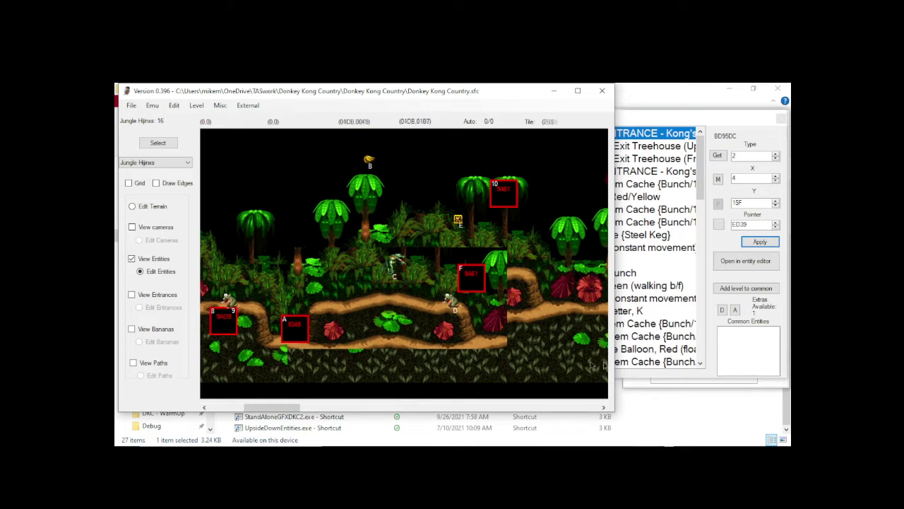
left_click(390, 271)
left_click_drag(391, 271, 380, 296)
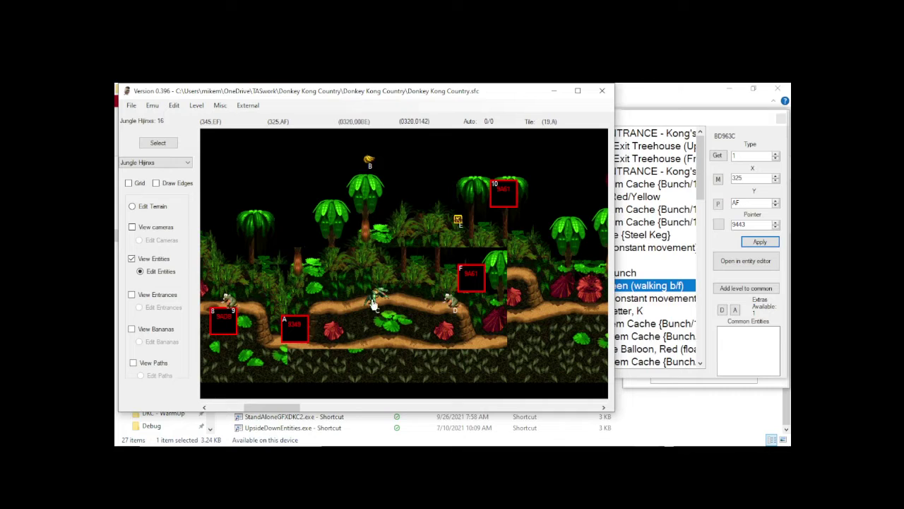
left_click_drag(378, 297, 375, 268)
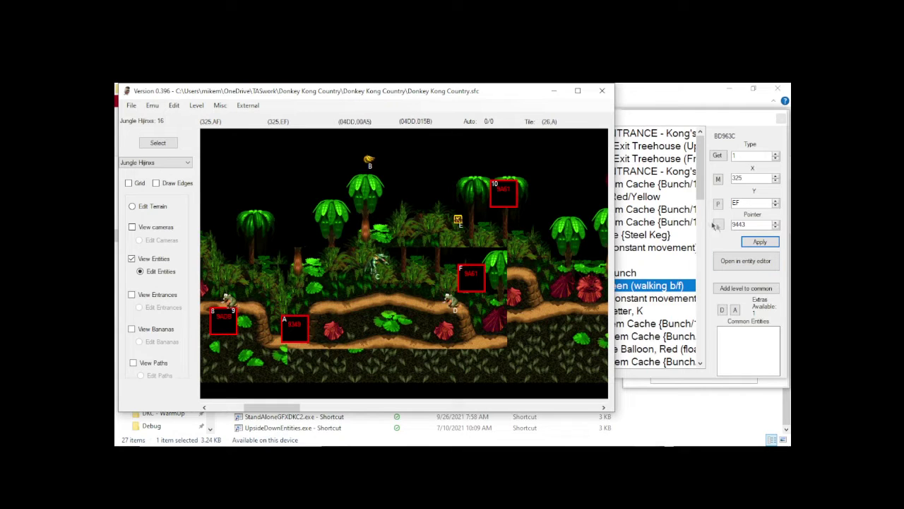
Replace the green Kritter with entity 321, Klump (move b/f backward), and apply the change
left_click(698, 246)
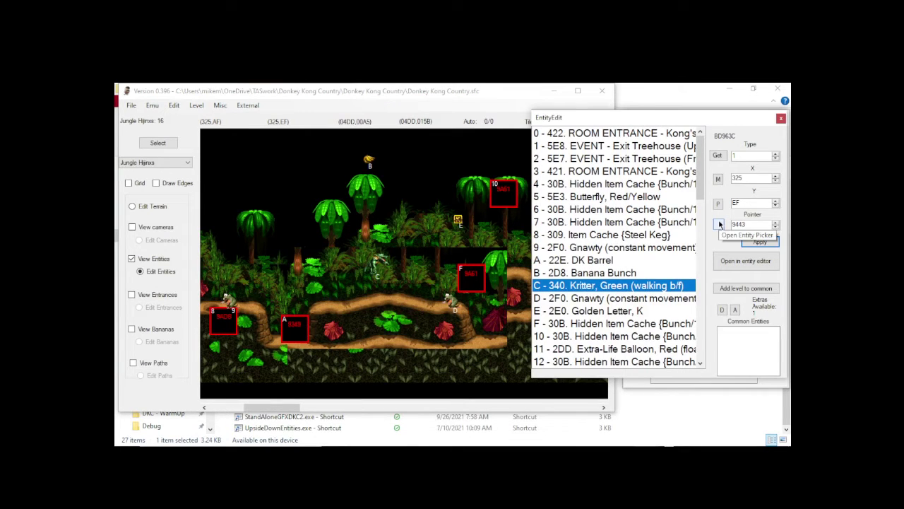
left_click(719, 224)
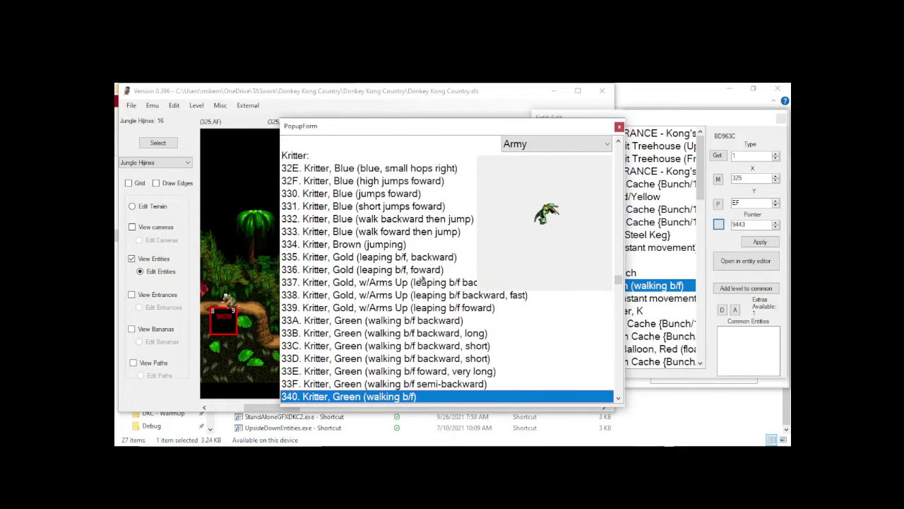
scroll(422, 279, "up", 10)
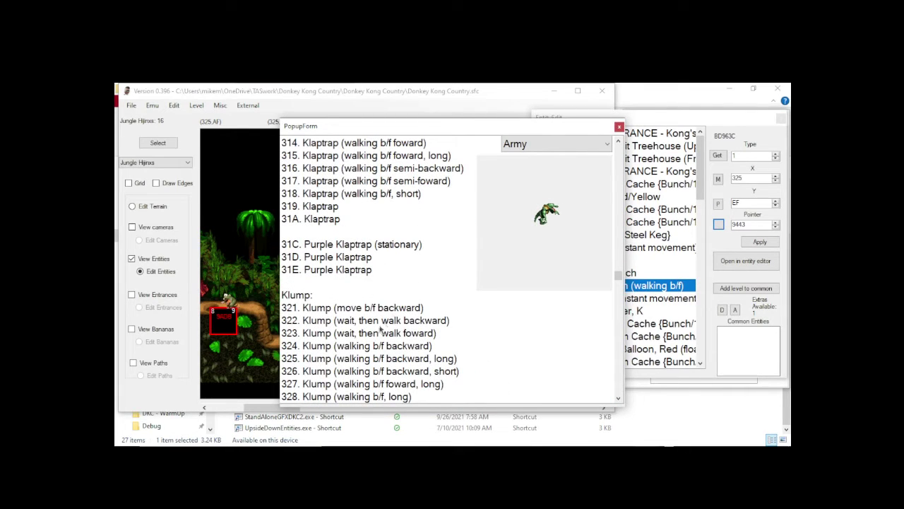
double_click(396, 311)
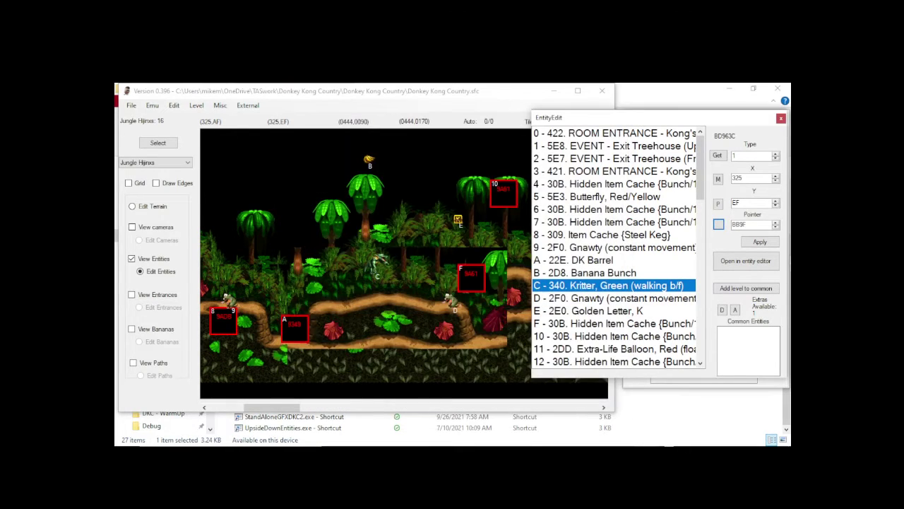
left_click(763, 240)
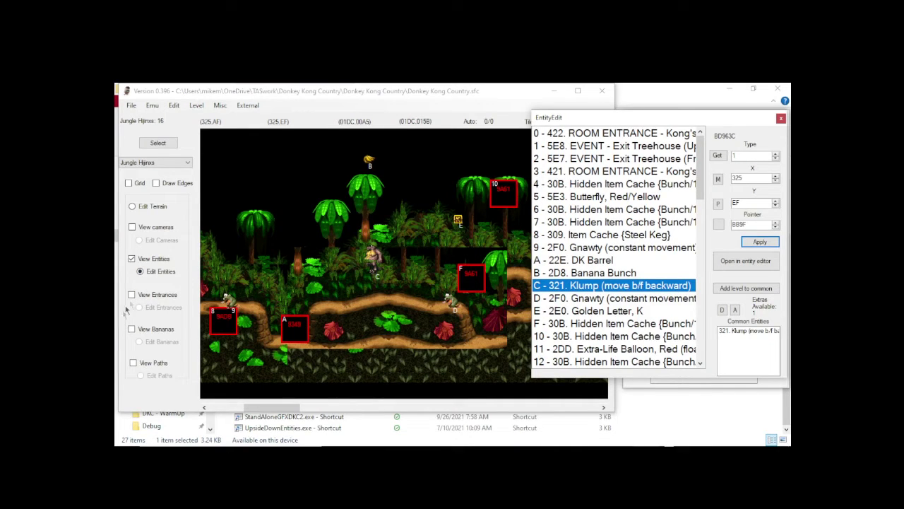
Show the entrances in edit mode and locate the Jungle Hijinx (from Bonus 1) entrance in the level
left_click(144, 296)
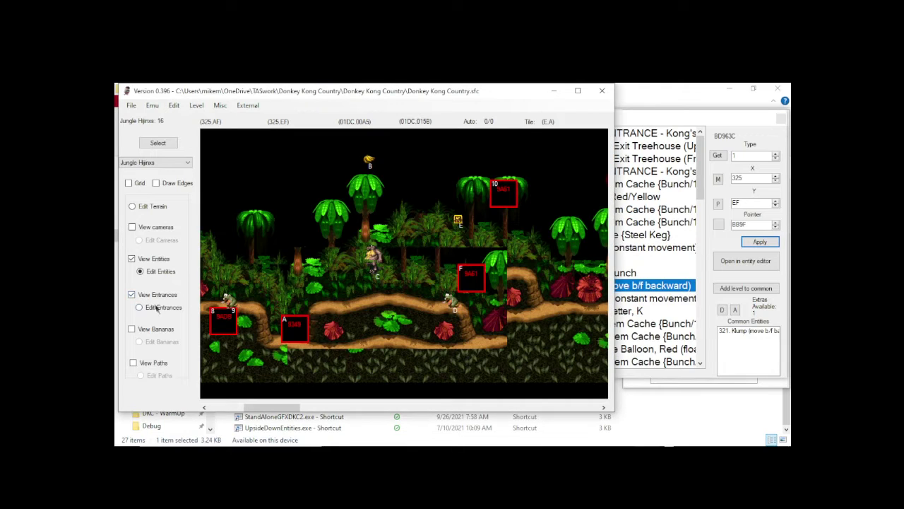
left_click(140, 307)
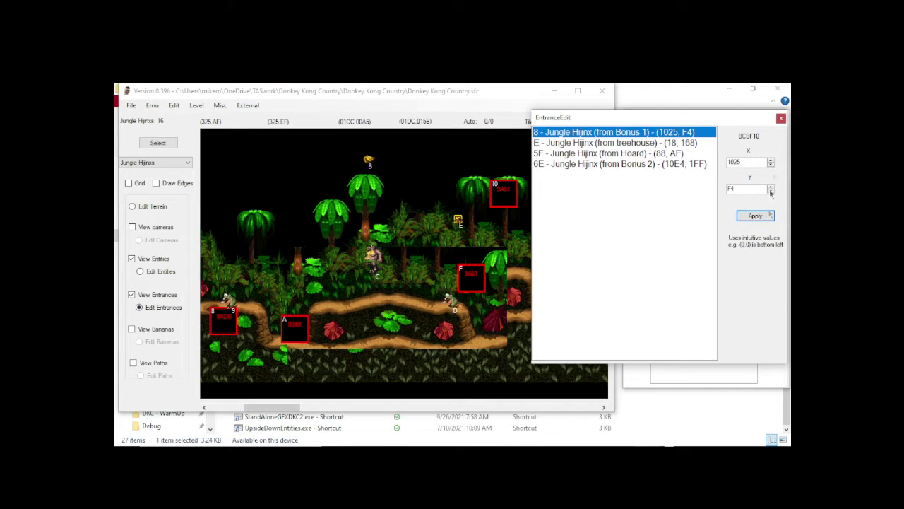
scroll(405, 240, "down", 7)
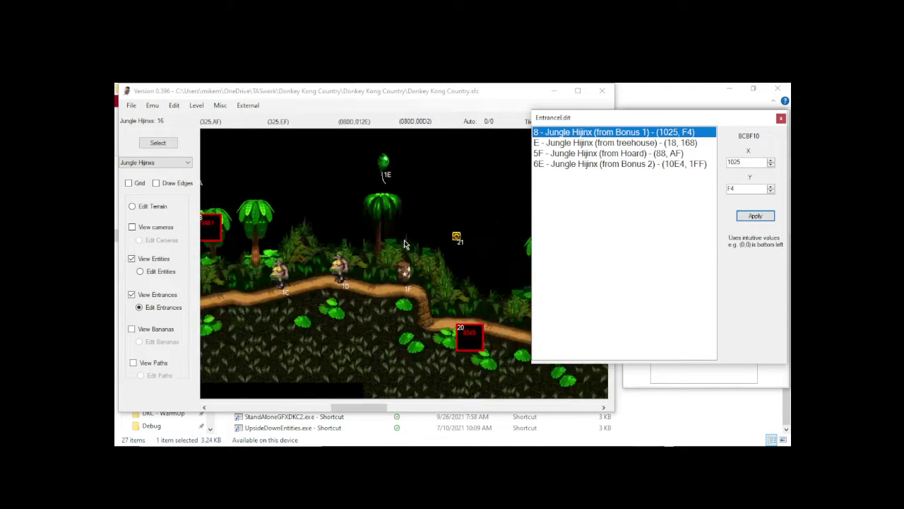
scroll(406, 245, "right", 2)
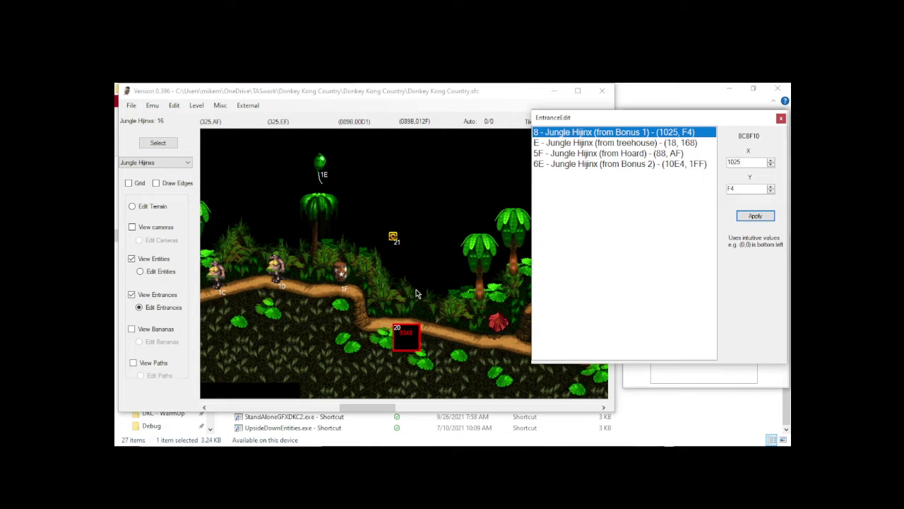
scroll(367, 276, "right", 10)
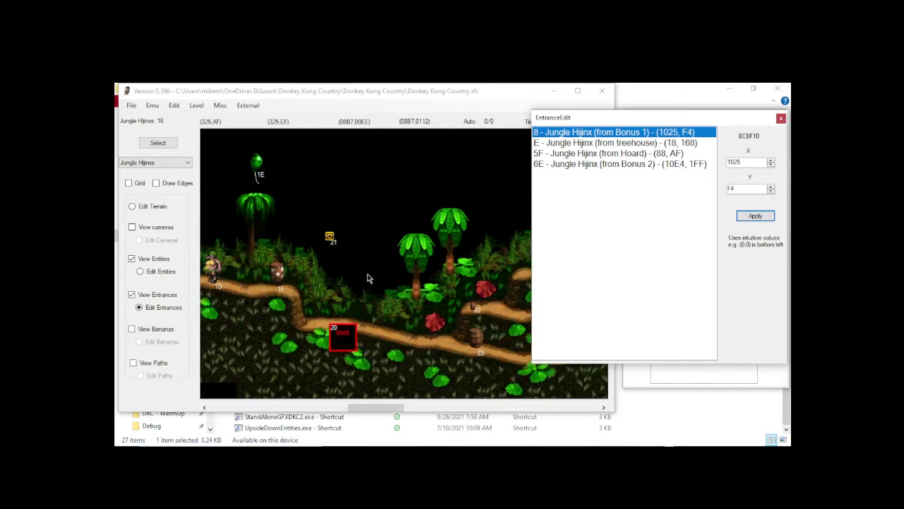
scroll(372, 272, "right", 4)
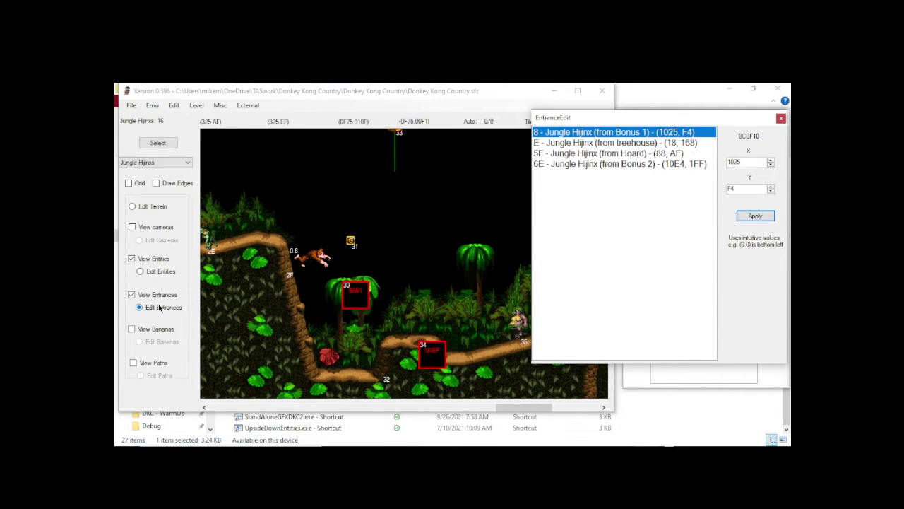
Reposition the entrance from Bonus 1 in the air above the pit, at X 1043, Y 14C
left_click(300, 258)
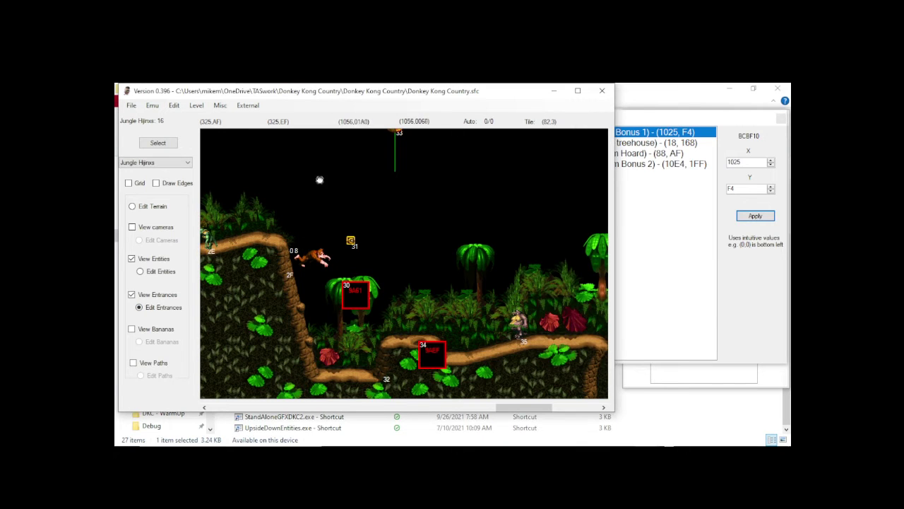
left_click_drag(319, 179, 248, 192)
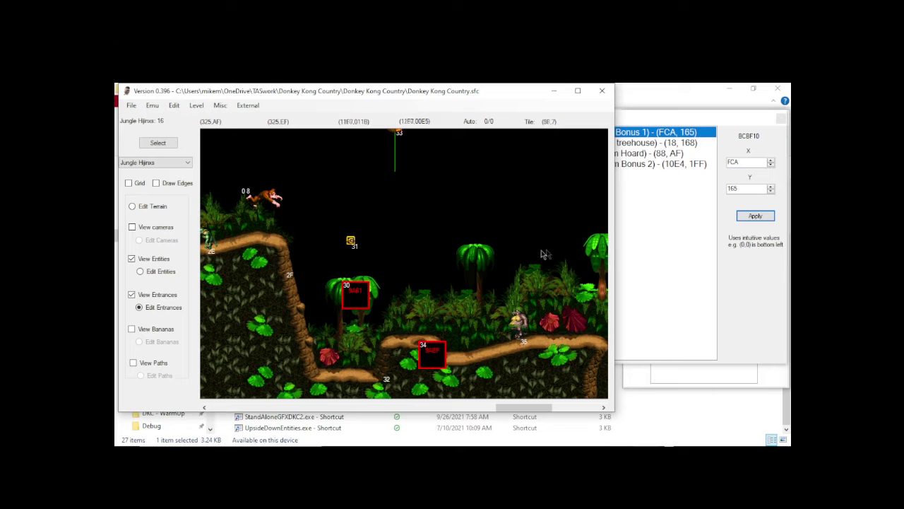
left_click(657, 254)
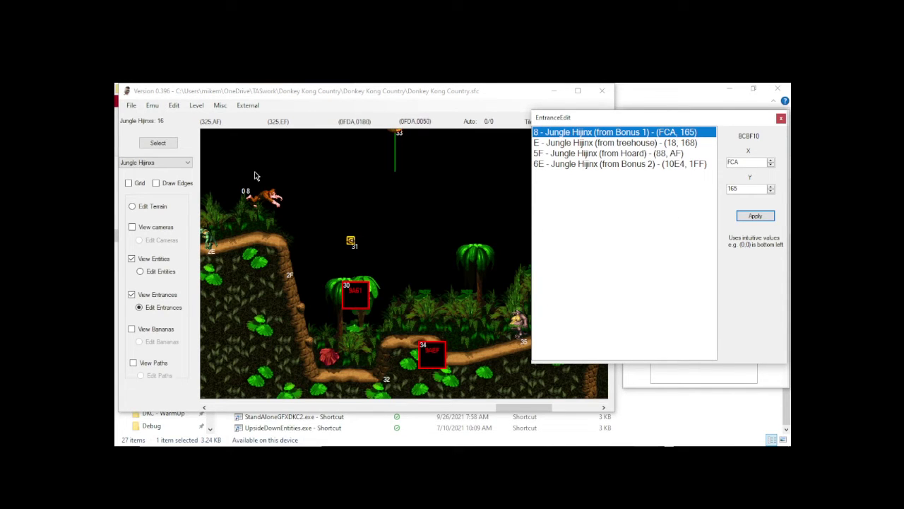
left_click(249, 193)
left_click_drag(252, 191, 317, 205)
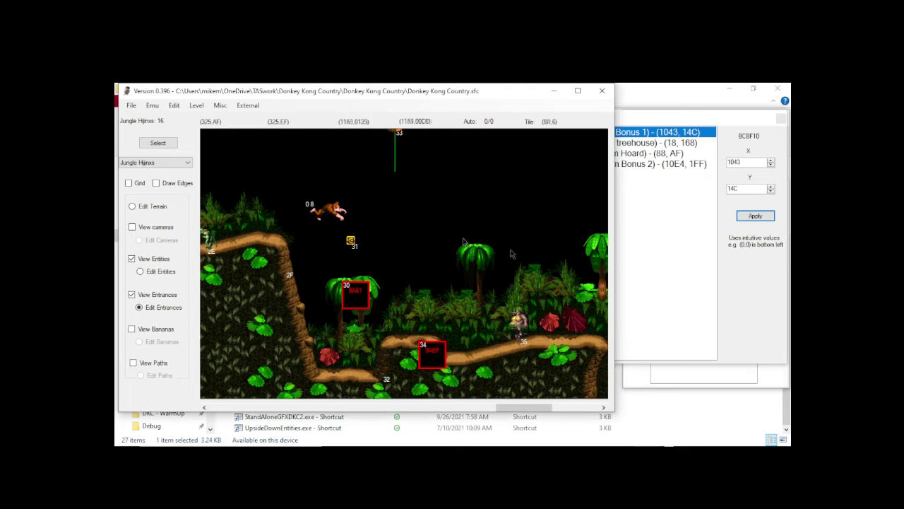
left_click(672, 220)
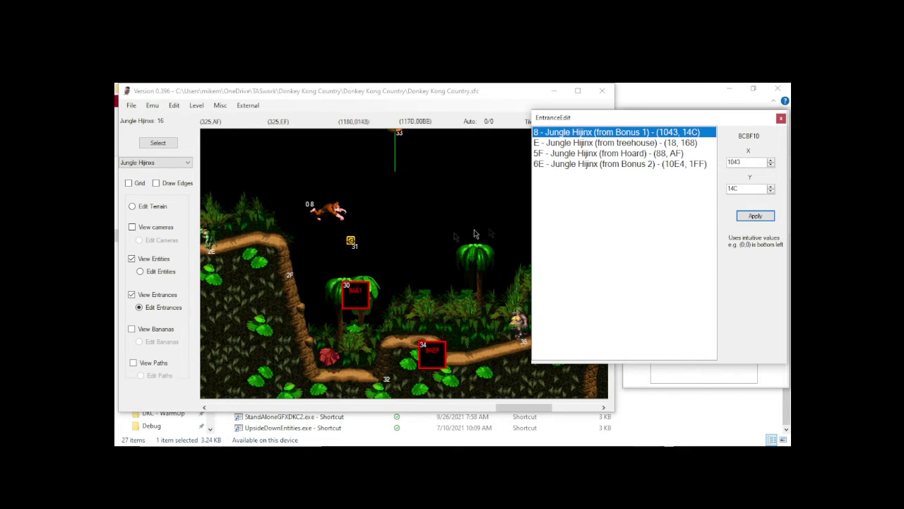
Show the bananas in edit mode and move banana group 1 near the level start down to X 148, Y 138
left_click(135, 332)
scroll(328, 373, "up", 8)
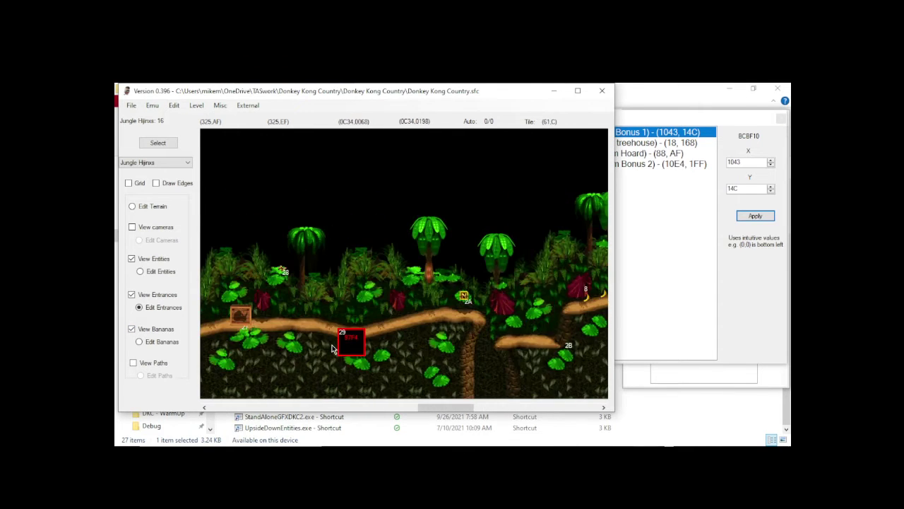
scroll(329, 348, "left", 15)
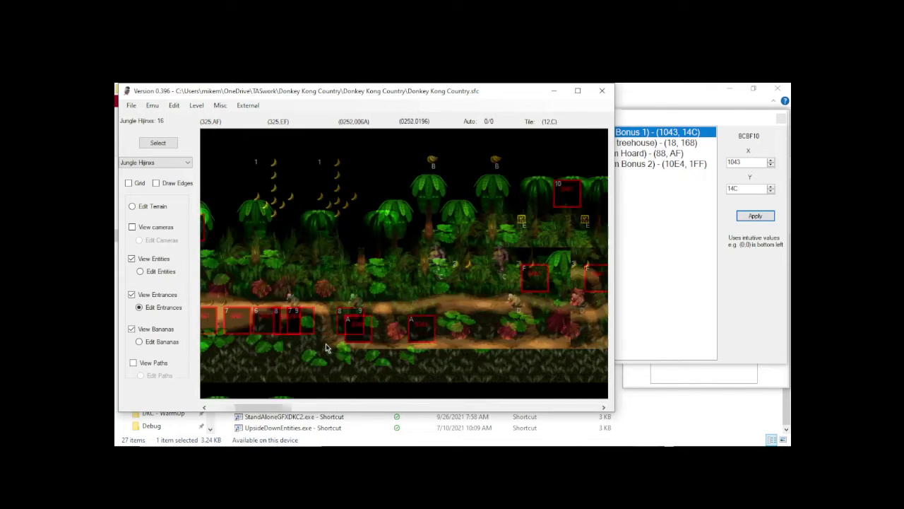
scroll(327, 347, "left", 4)
left_click(161, 342)
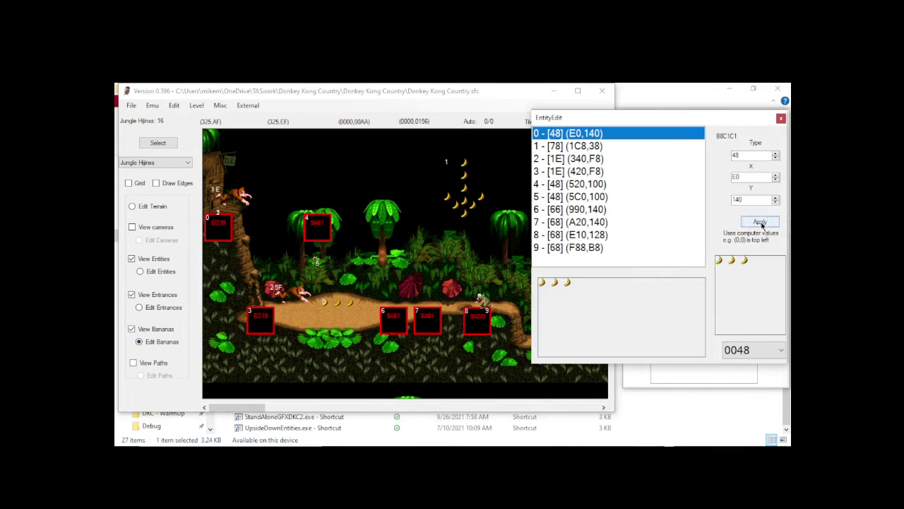
left_click_drag(449, 161, 382, 297)
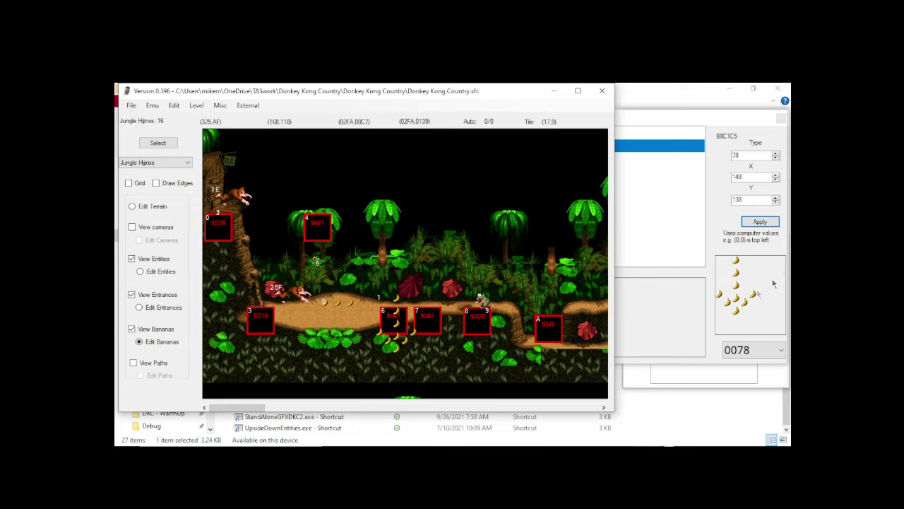
left_click(731, 252)
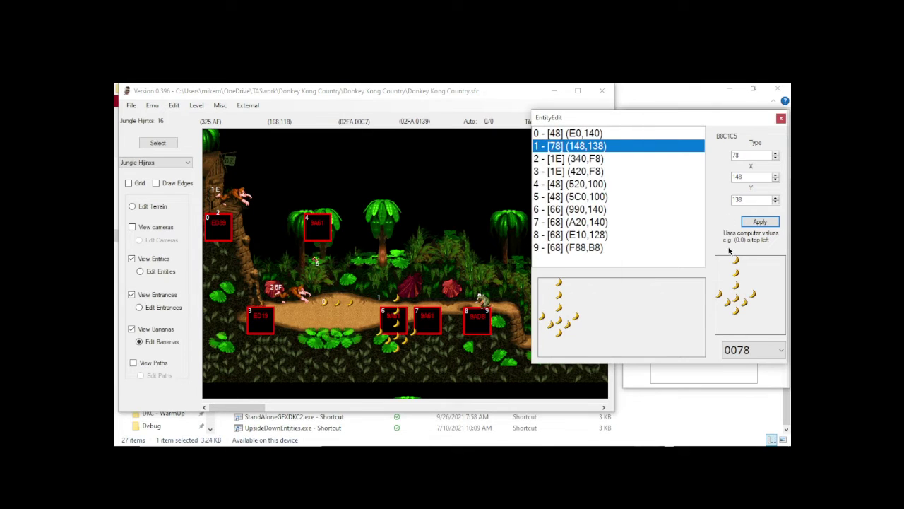
Change banana group 1 to formation 000A, apply it, and move the group to X 1A8, Y D8
left_click(752, 350)
scroll(753, 355, "up", 9)
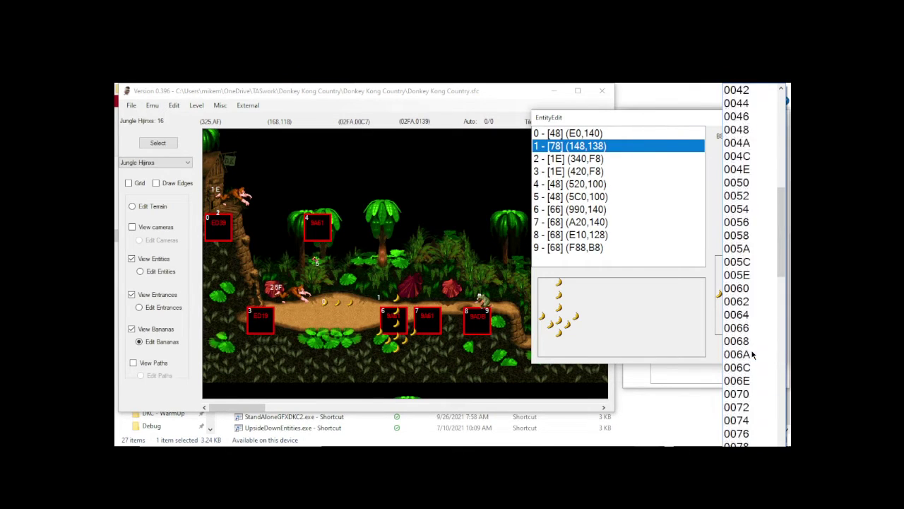
scroll(754, 356, "up", 10)
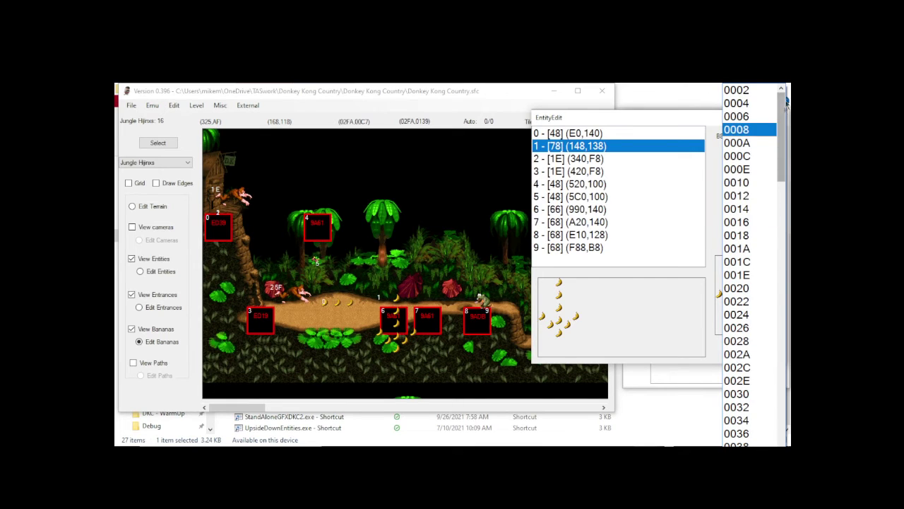
left_click(748, 144)
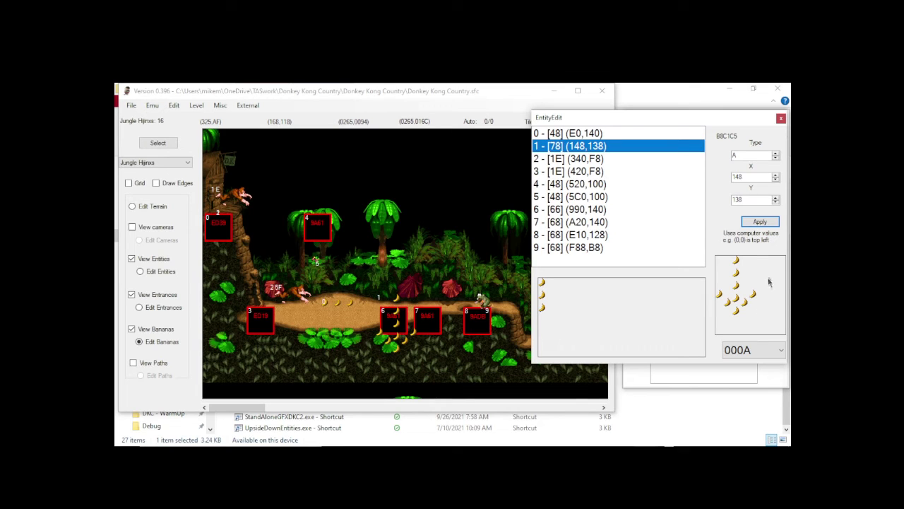
left_click(775, 223)
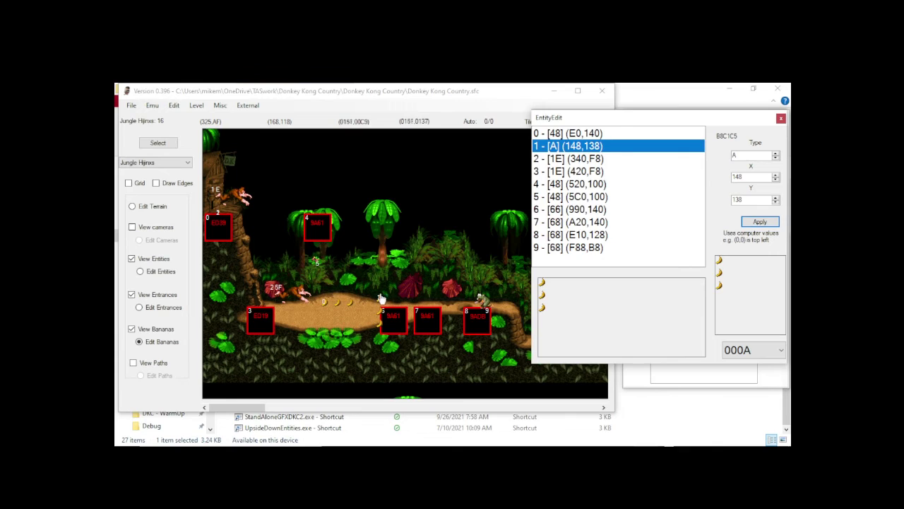
left_click_drag(380, 296, 430, 247)
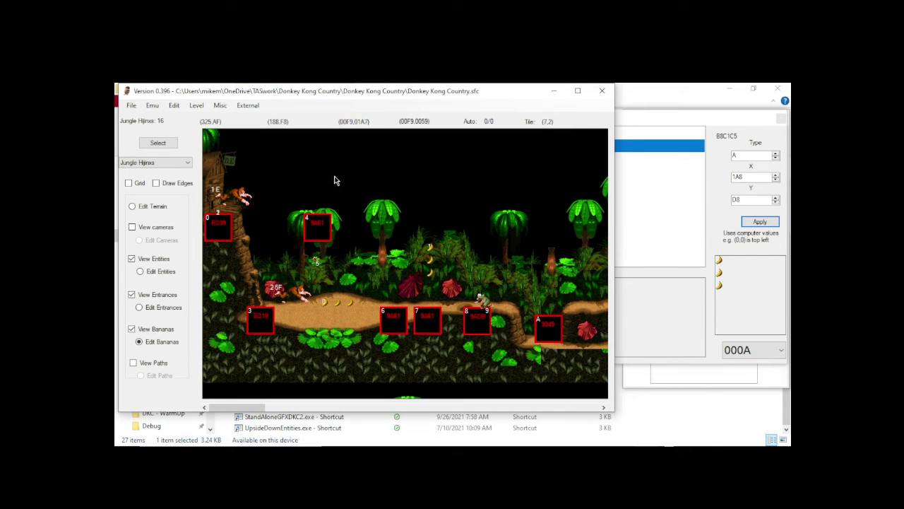
Save the level edits and launch the ROM in the SNES emulator, loading the QuickSave0 state
key("ctrl+s")
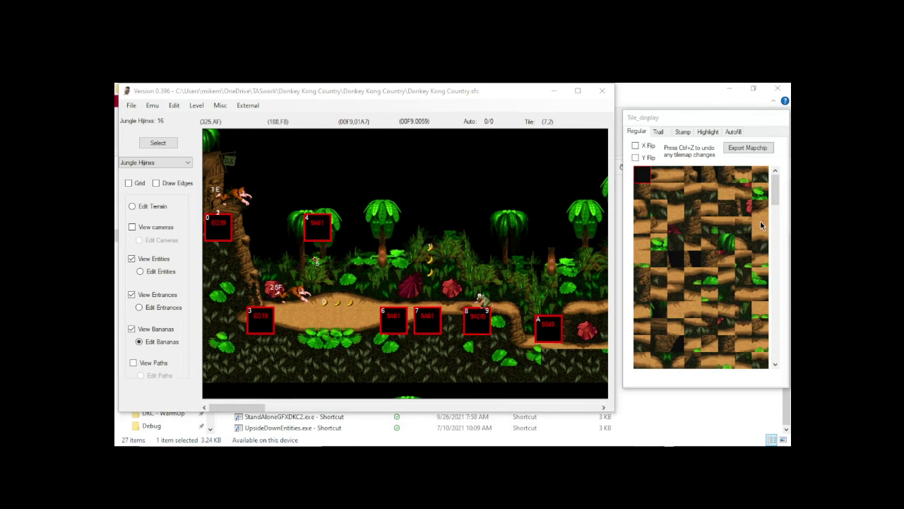
key("F5")
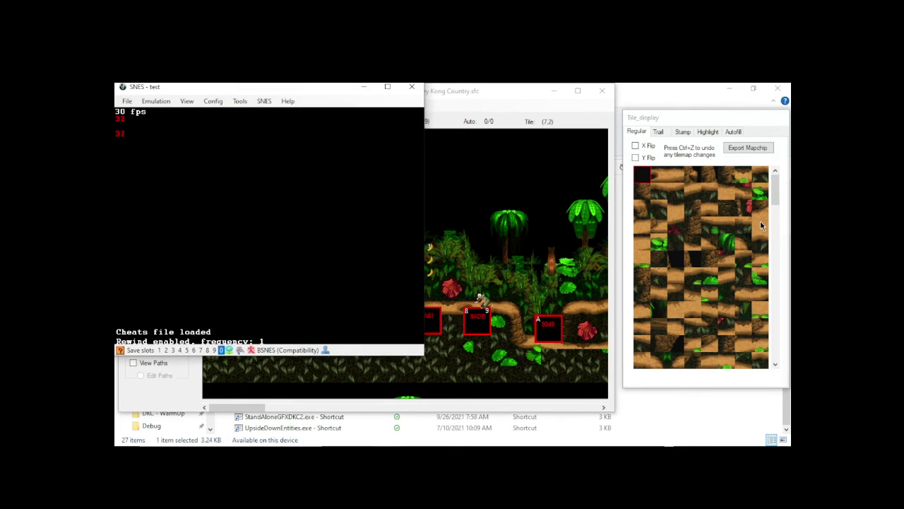
key("p")
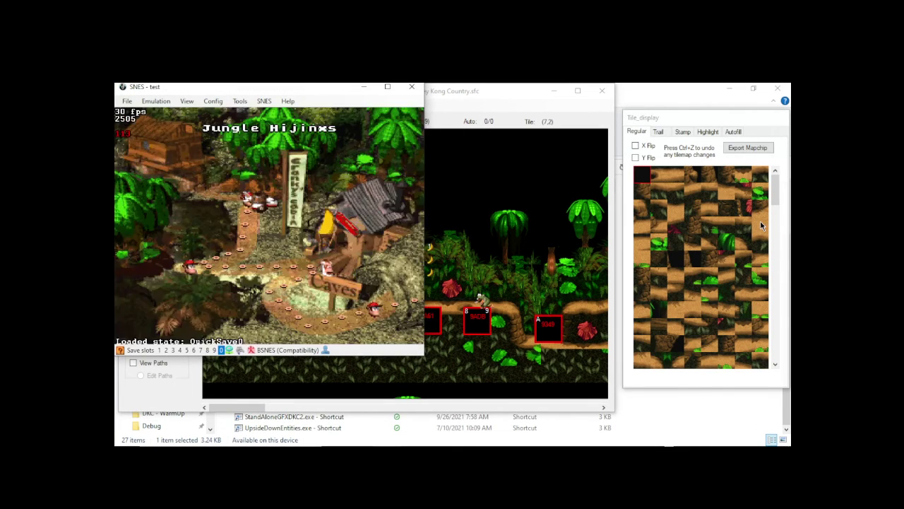
Playtest Jungle Hijinxs past the edited bananas to the Klump on the pasted mound, leave the level and close the emulator
key("z")
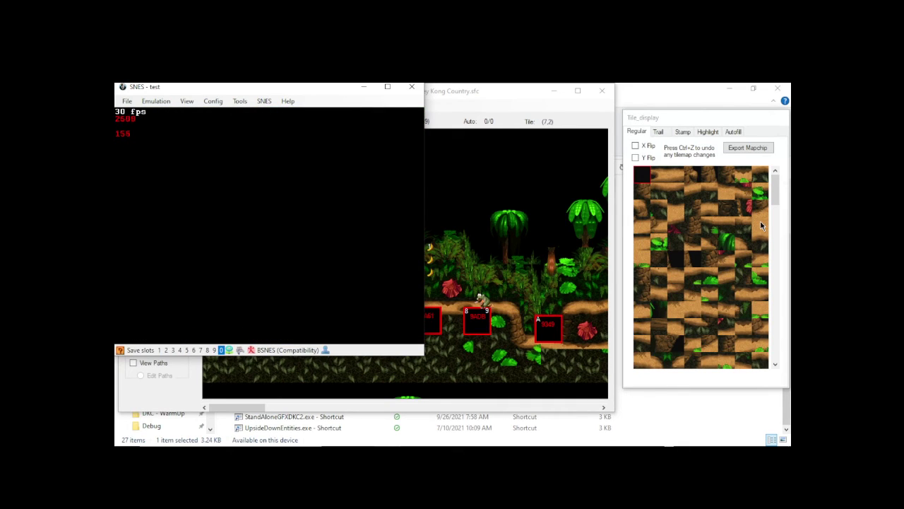
key("a")
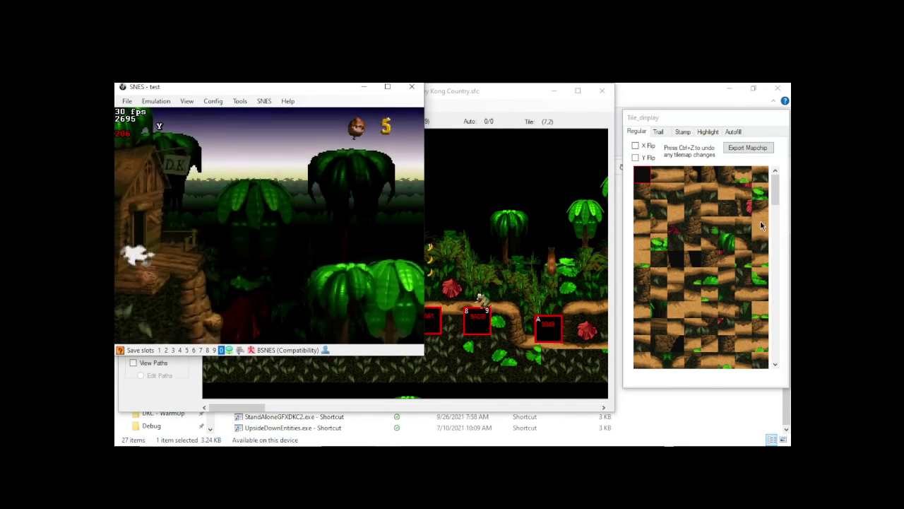
key("Right")
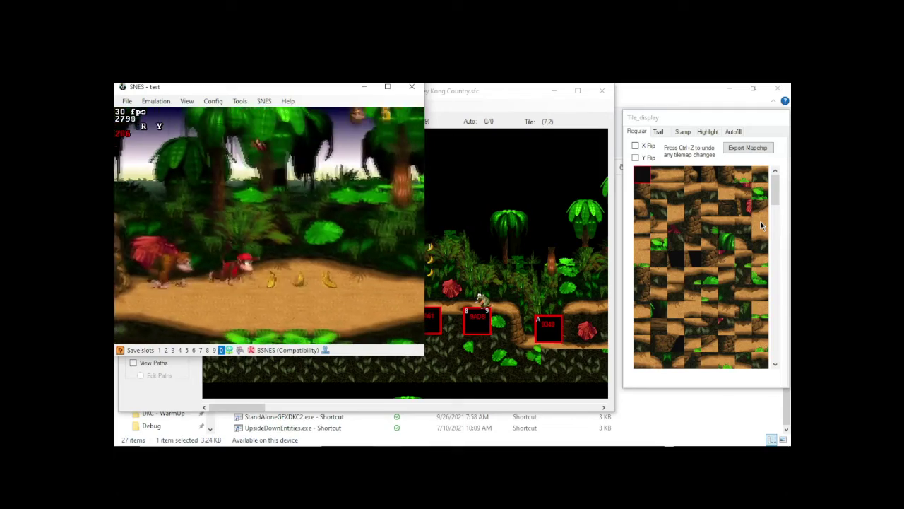
key("z")
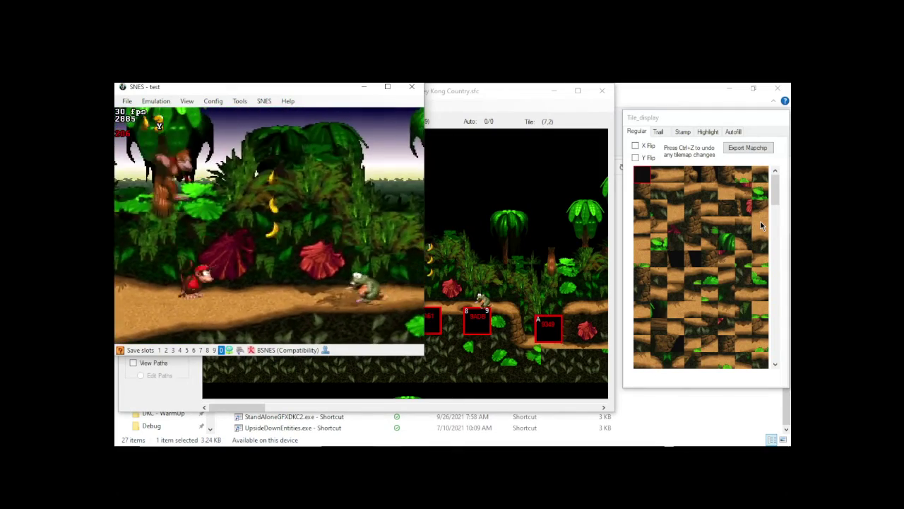
key("z")
key("Right")
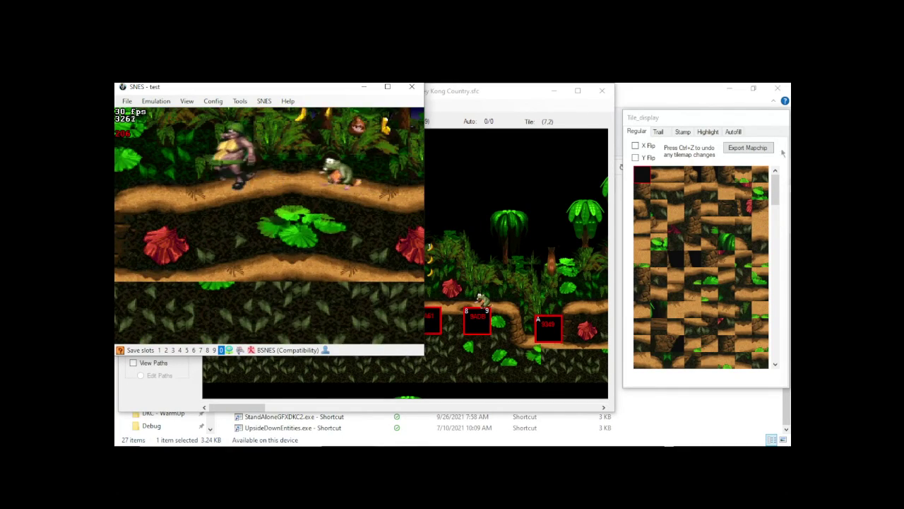
key("Return")
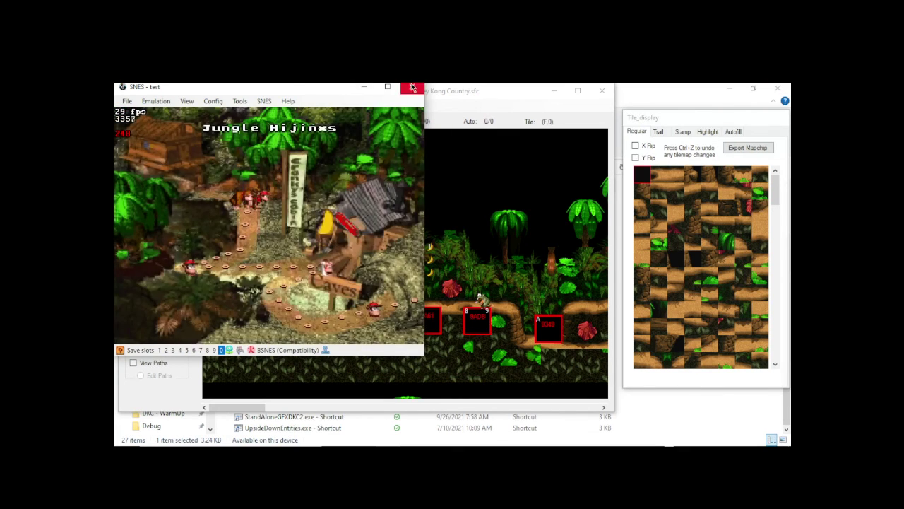
left_click(413, 88)
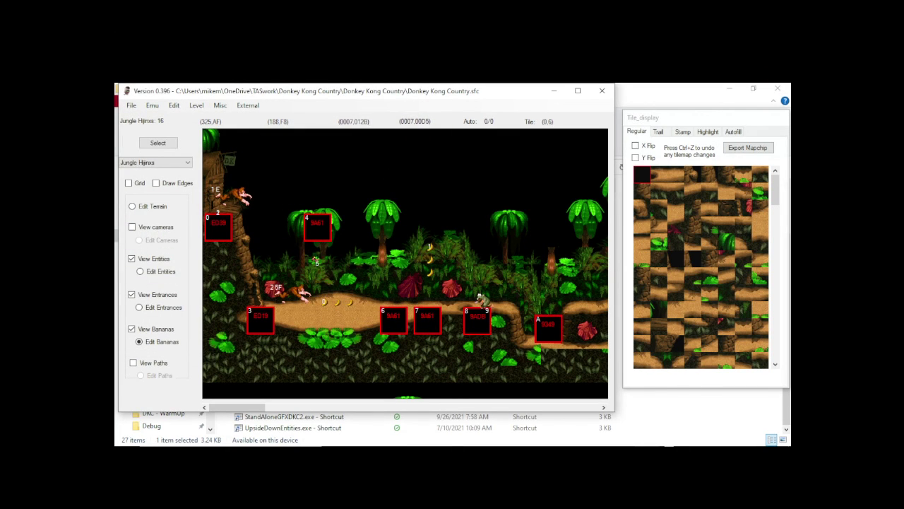